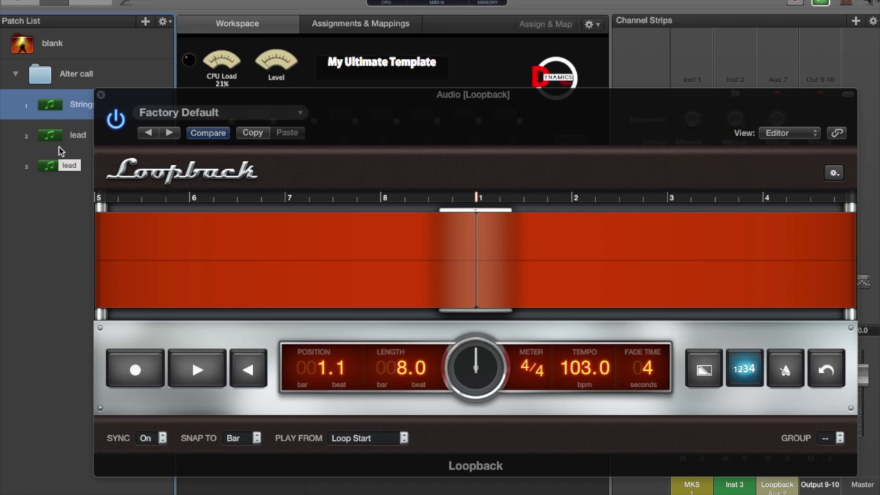
Step: Name the third patch EP and record the Strings part into the Loopback tape loop
type("EP")
key("Return")
left_click(132, 374)
left_click(131, 375)
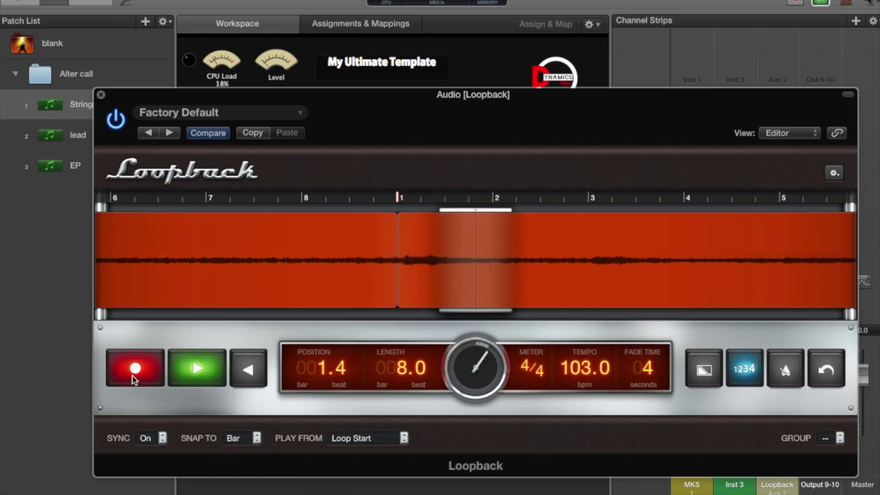
left_click(132, 374)
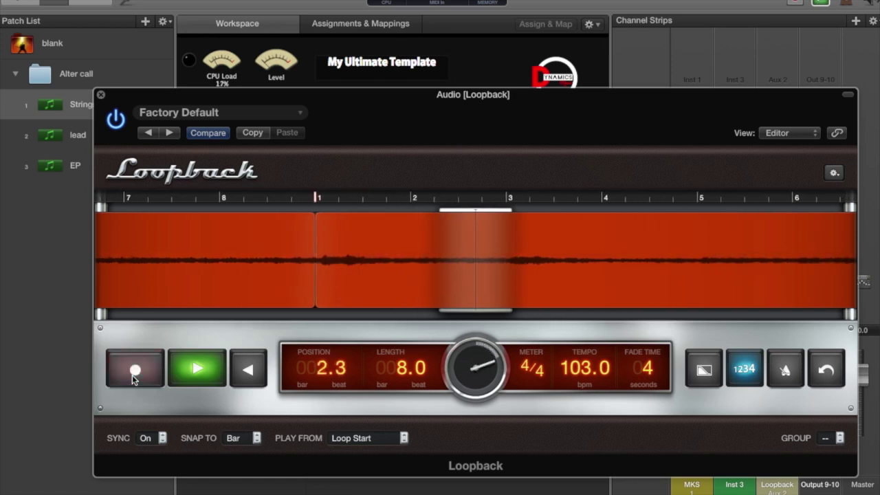
Step: Switch to the lead patch and overdub its part onto the running tape loop
left_click(72, 135)
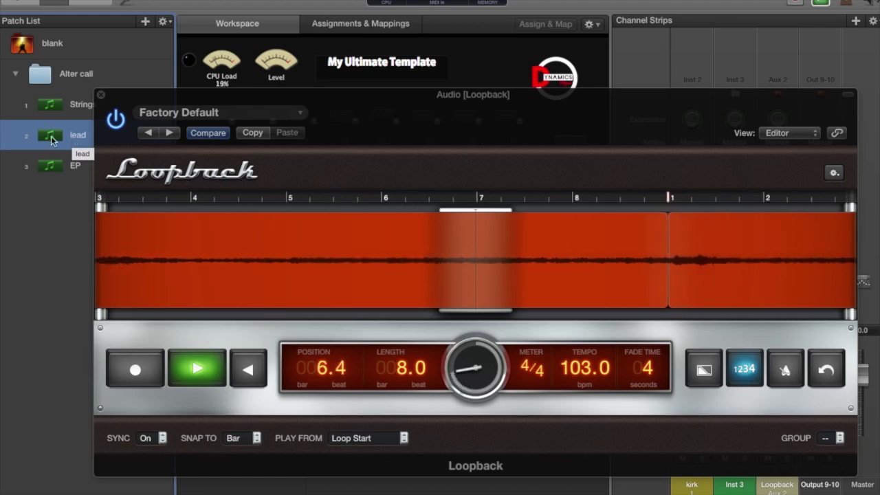
left_click(134, 370)
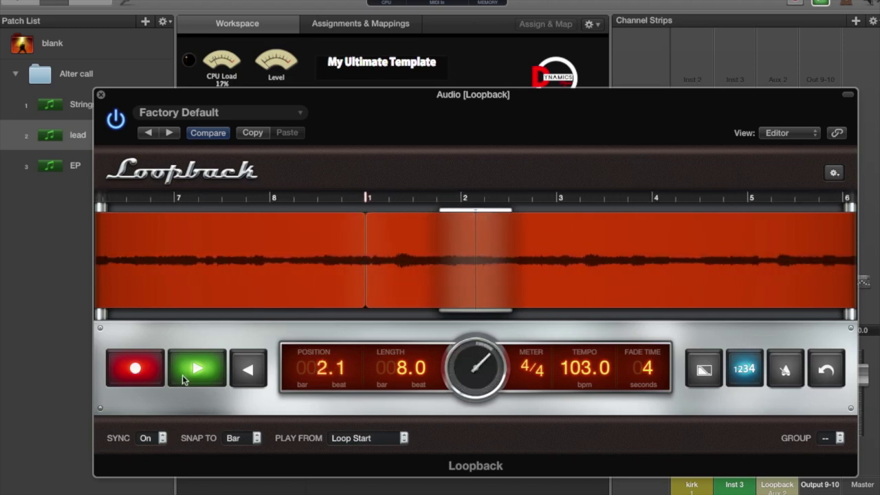
left_click(139, 373)
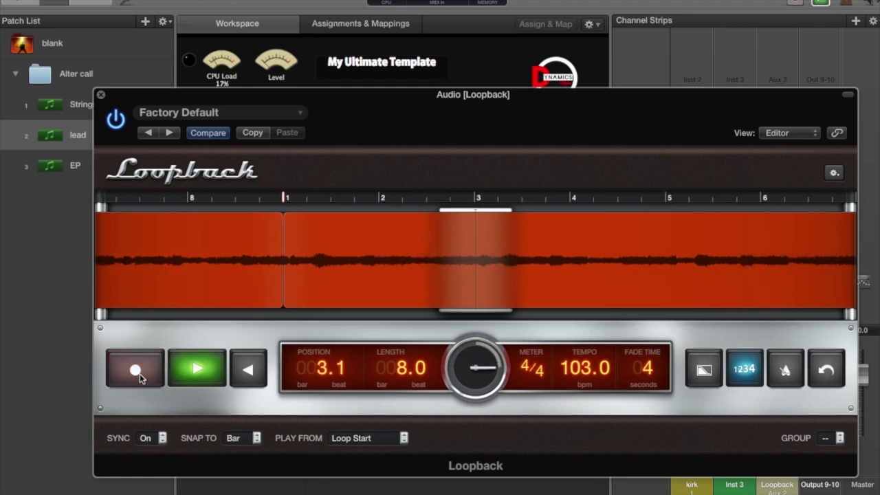
Step: Switch to the EP patch, return to the blank concert level and close the Loopback window
left_click(75, 174)
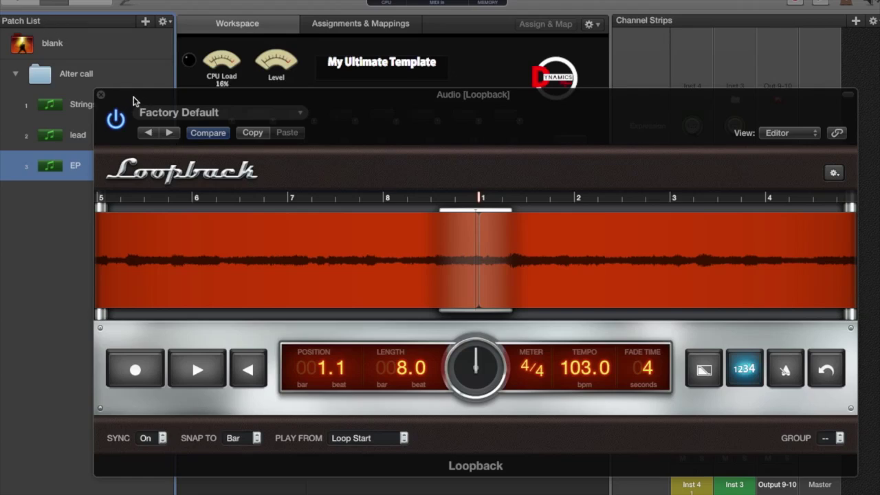
left_click_drag(134, 101, 107, 97)
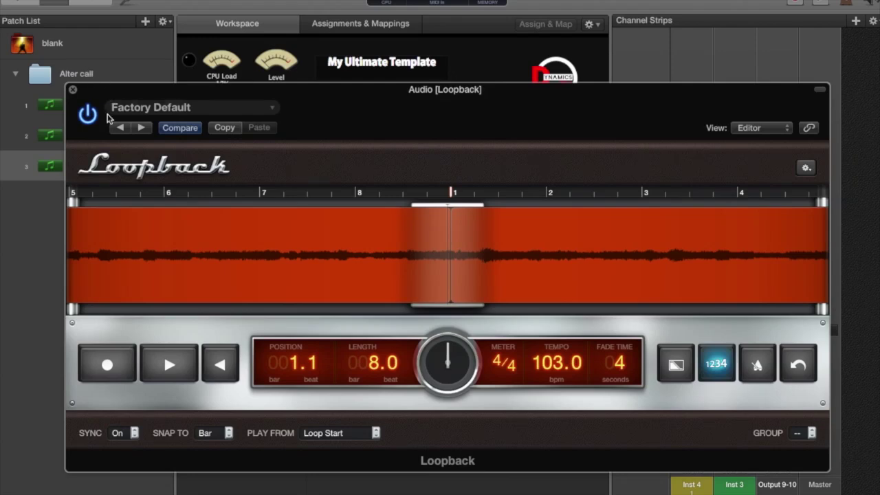
left_click(104, 50)
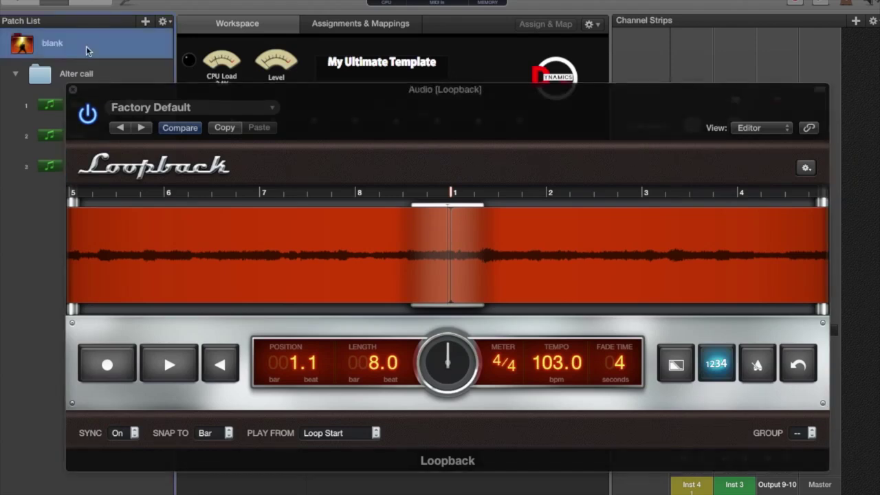
left_click(73, 89)
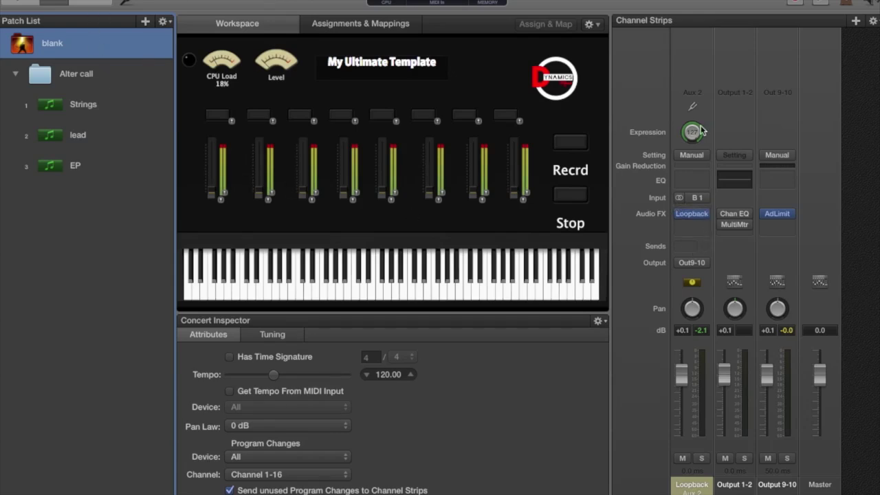
left_click(856, 22)
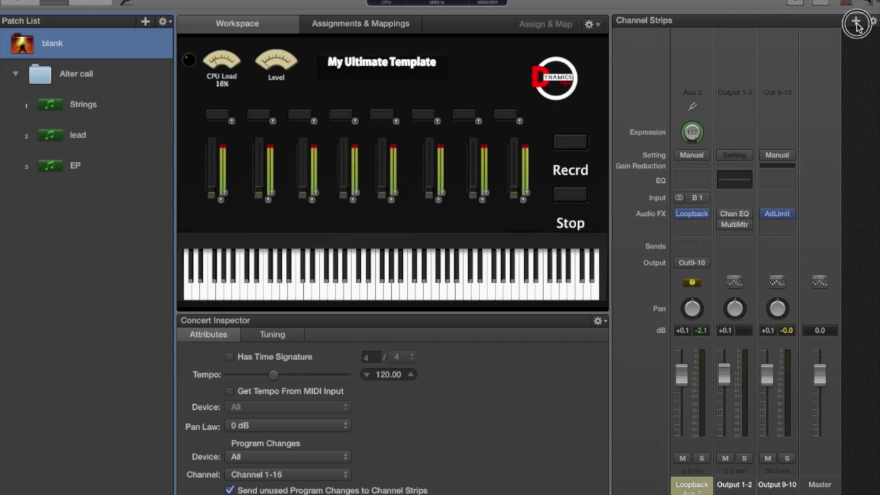
left_click(410, 111)
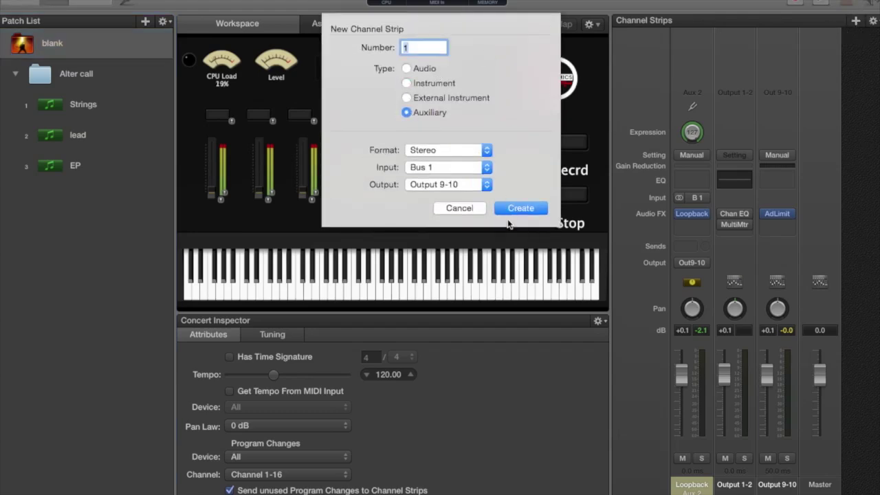
left_click(456, 208)
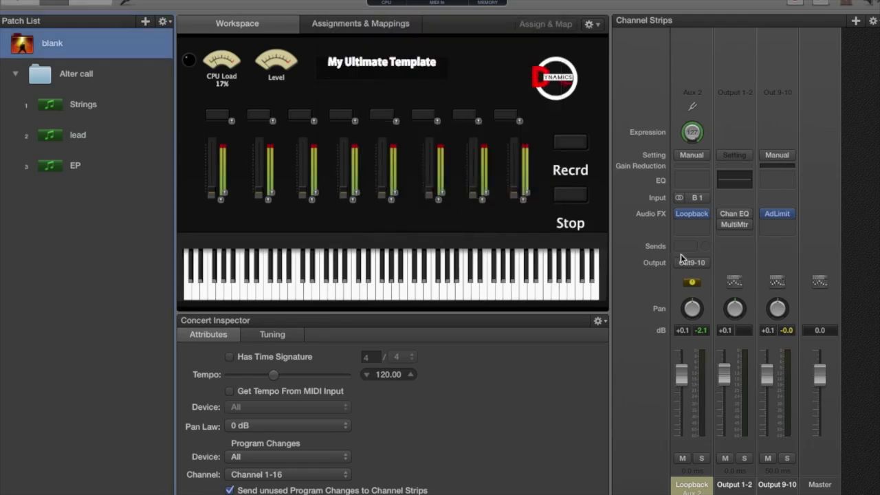
left_click(700, 224)
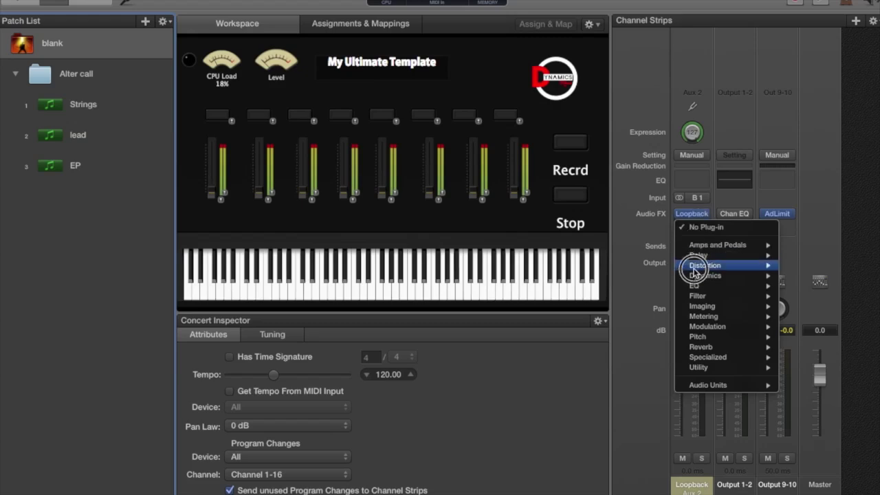
mouse_move(705, 275)
mouse_move(718, 255)
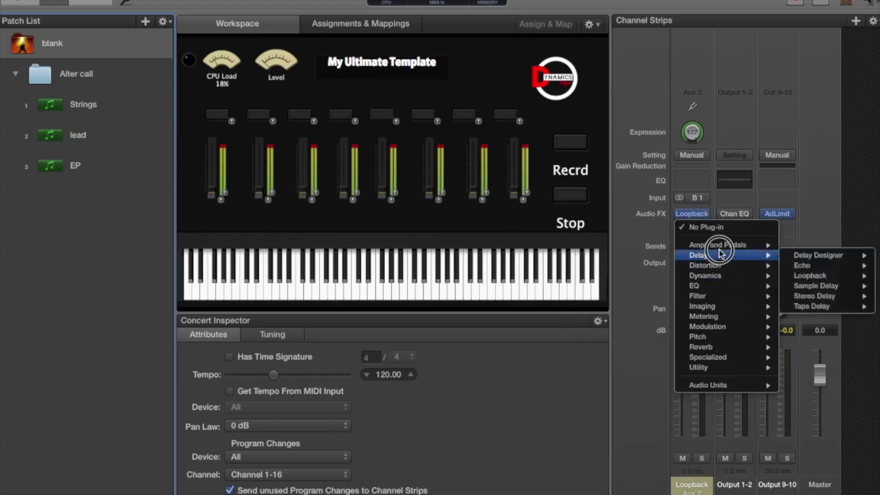
mouse_move(811, 275)
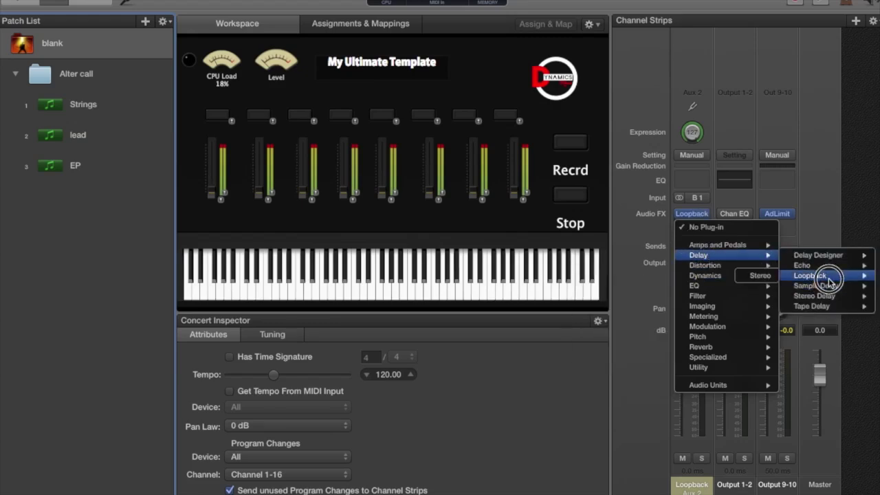
left_click(742, 181)
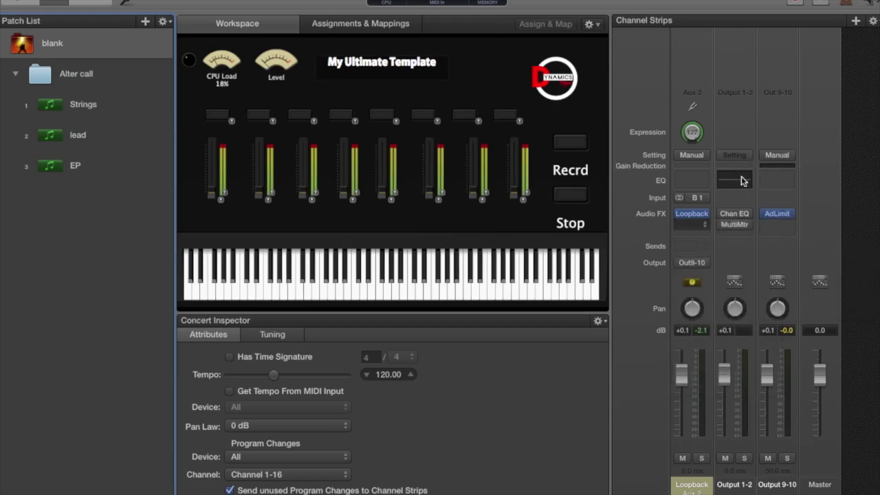
Step: Clear the tape loop in the concert-level Loopback plug-in and open its length value for editing
left_click(694, 213)
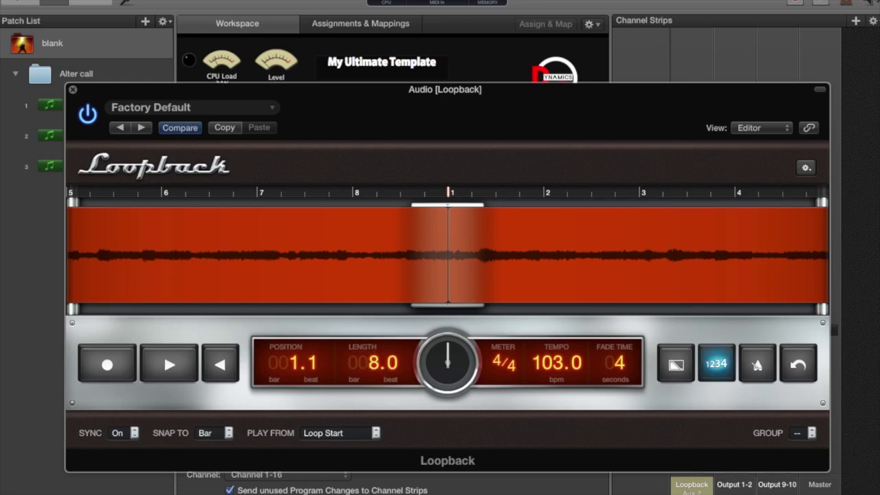
left_click(805, 169)
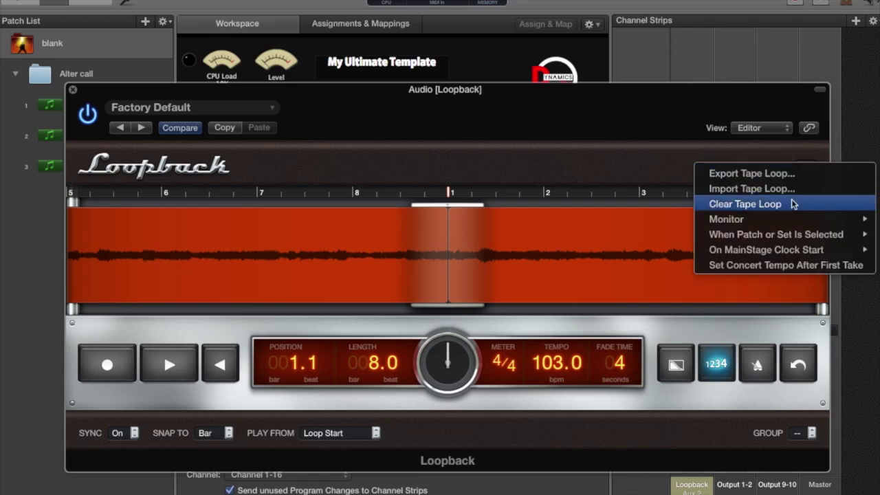
left_click(793, 204)
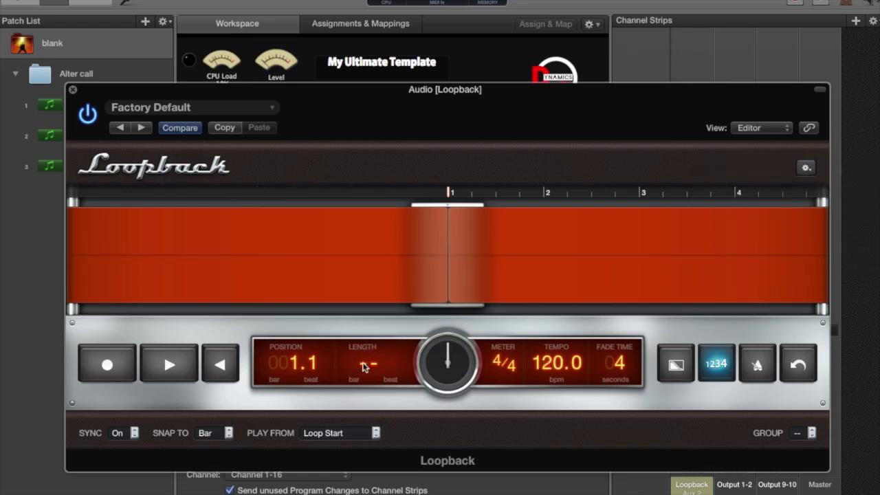
double_click(363, 363)
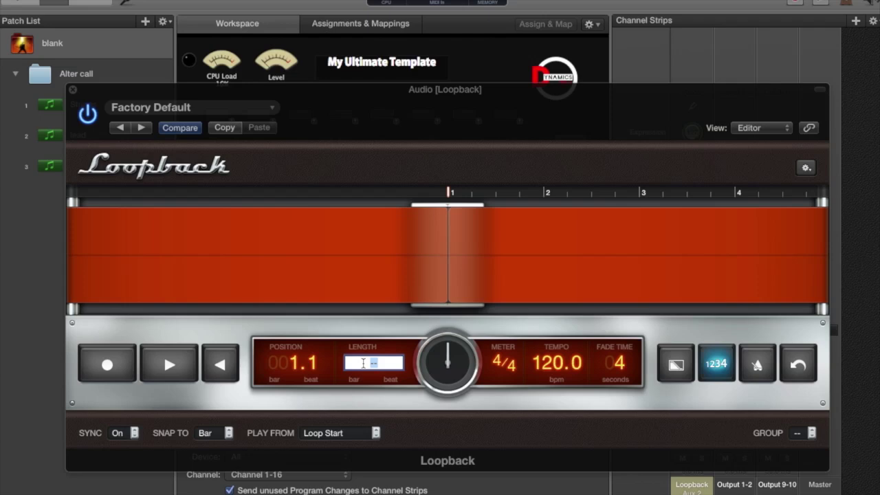
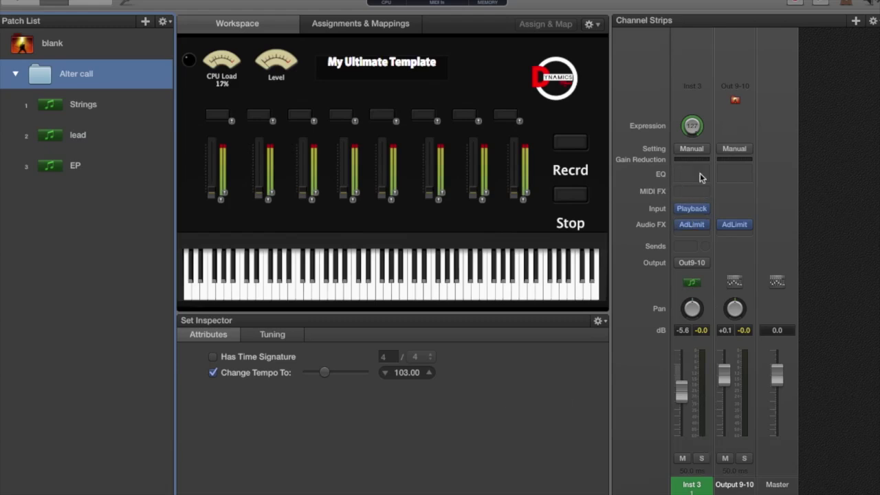
left_click(854, 21)
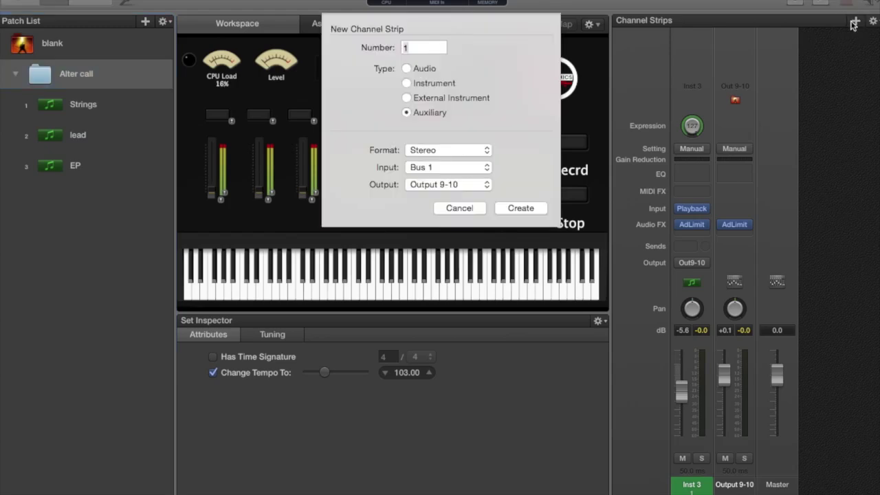
left_click(443, 85)
left_click(447, 193)
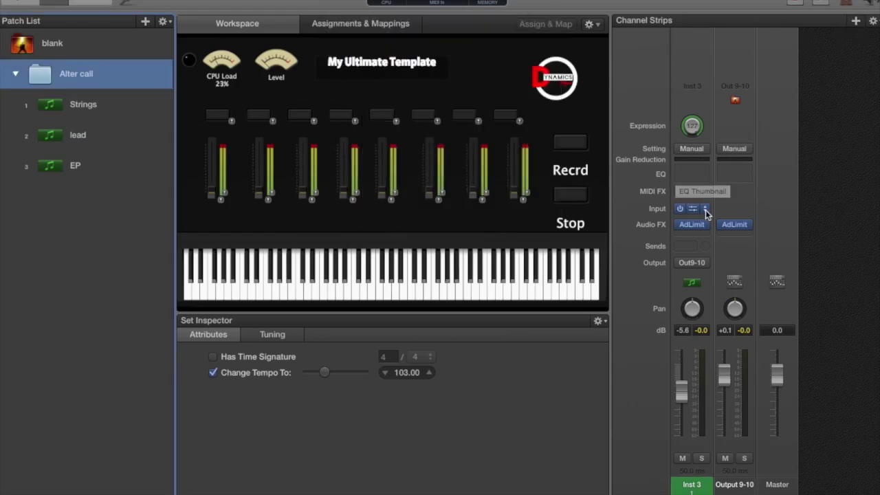
Step: Inspect the stereo Playback instrument on the Alter call set's Inst 3 channel strip and close its window
left_click(705, 210)
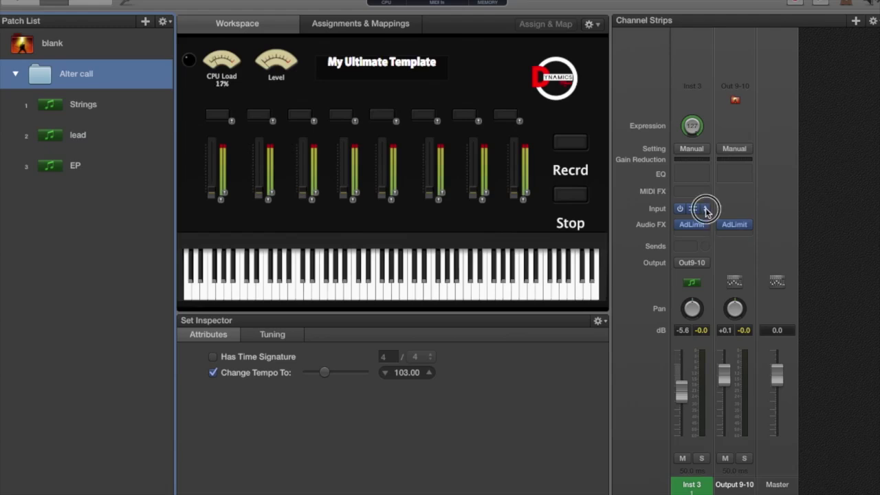
mouse_move(707, 358)
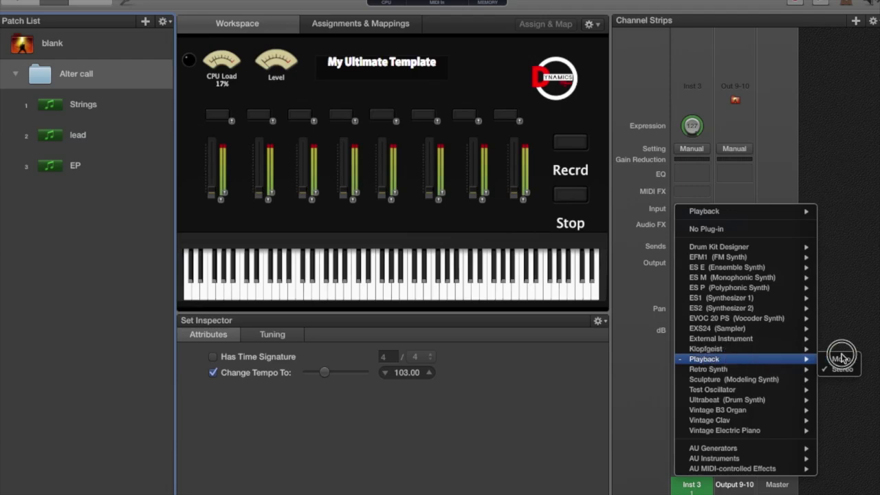
left_click(840, 368)
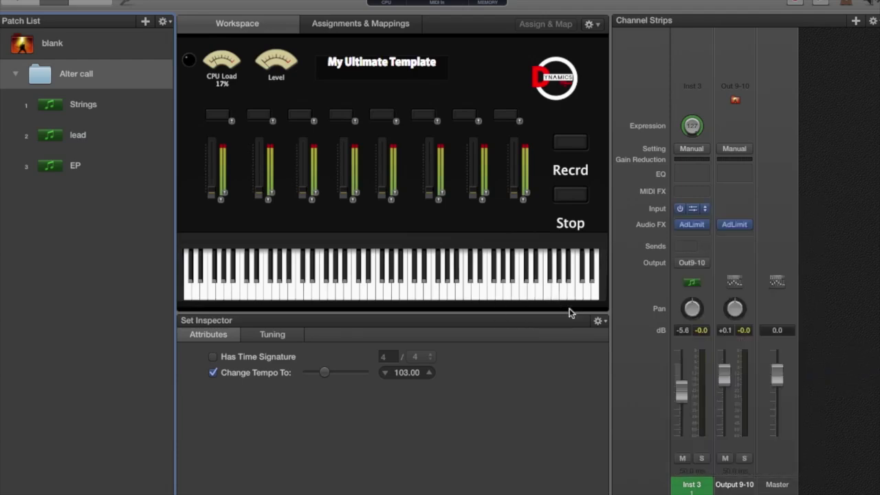
left_click(694, 206)
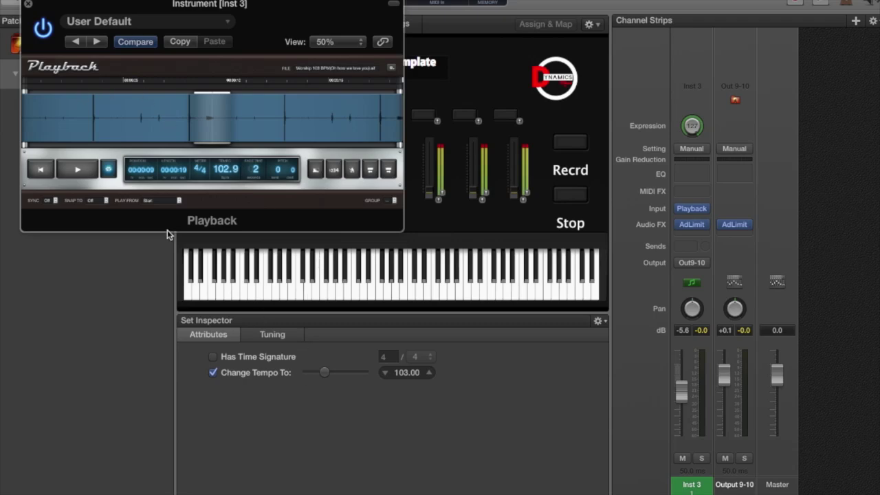
left_click(27, 4)
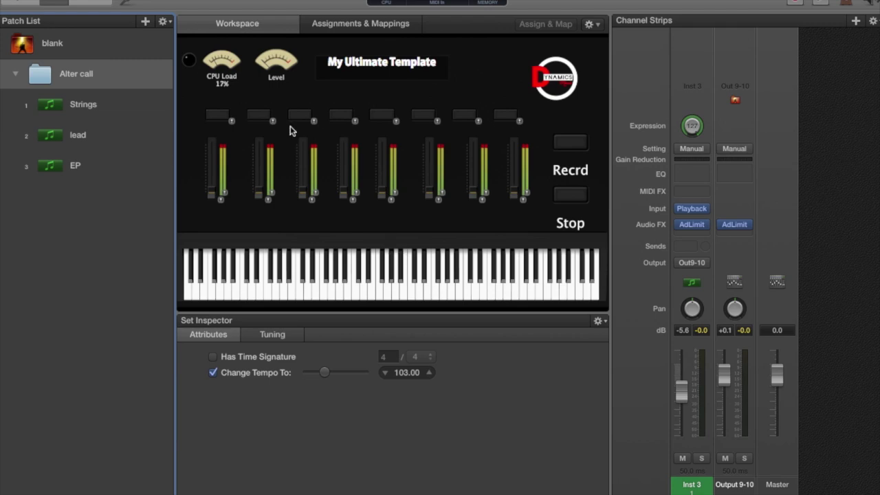
Step: Go through the Strings, lead and EP patches to compare their channel strips, ending on Strings
left_click(50, 105)
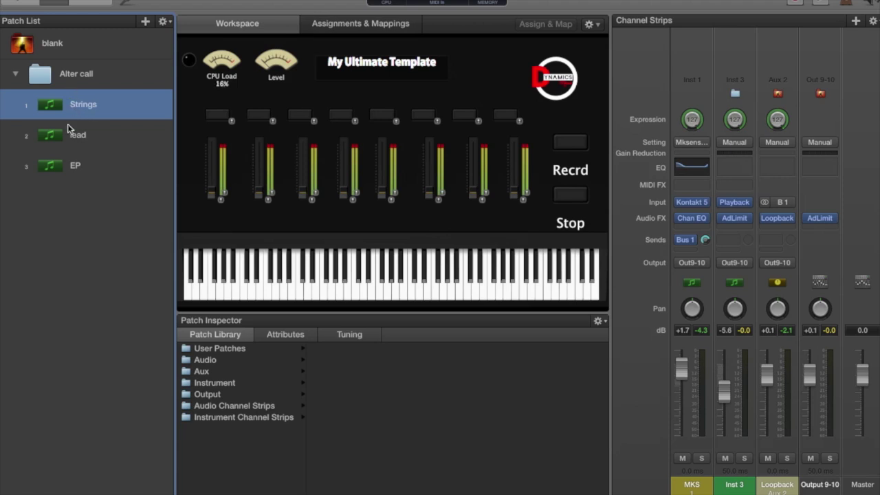
left_click(120, 137)
left_click(105, 172)
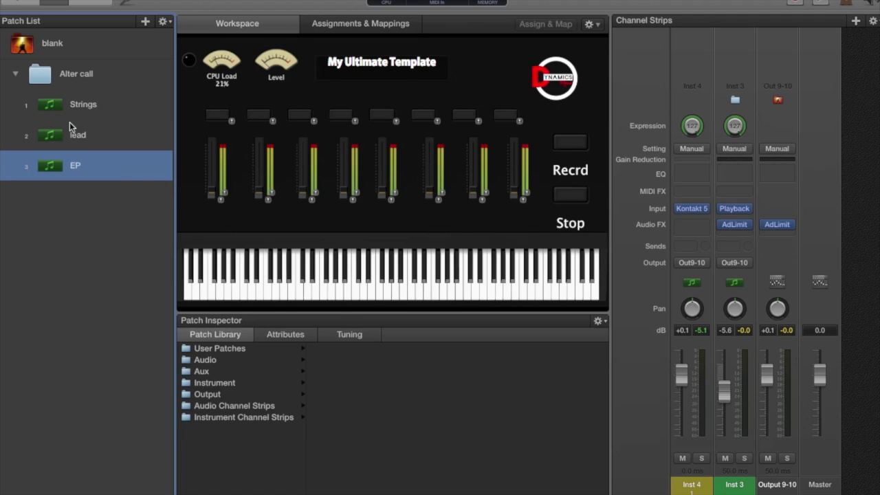
left_click(103, 116)
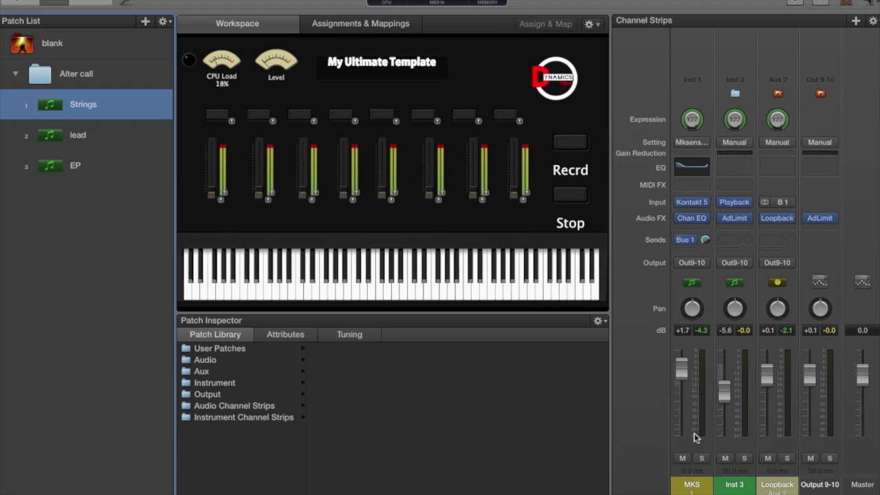
Step: Examine the Bus 1 send and Loopback routing on the Strings and lead patches, and compare with the EP patch
left_click(691, 485)
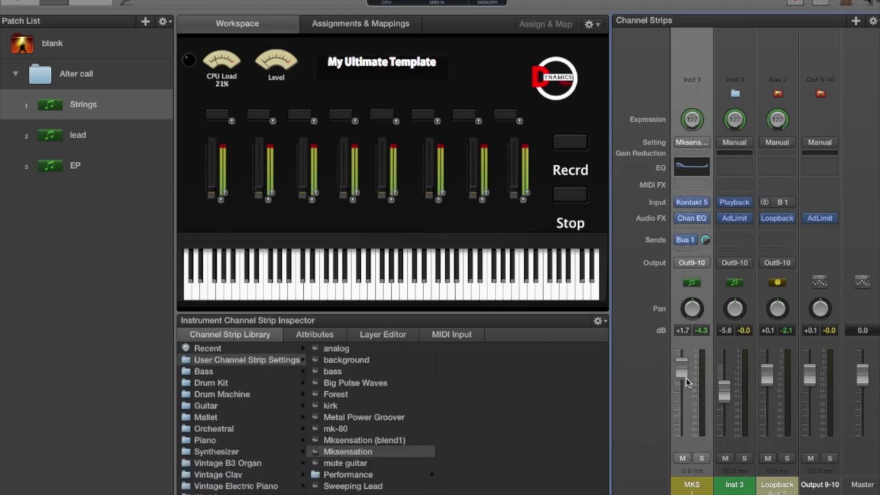
mouse_move(694, 244)
mouse_move(705, 241)
left_mouse_down()
mouse_move(709, 230)
mouse_move(706, 260)
mouse_move(705, 249)
mouse_move(694, 251)
left_mouse_up()
mouse_move(788, 219)
mouse_move(825, 226)
left_click(88, 139)
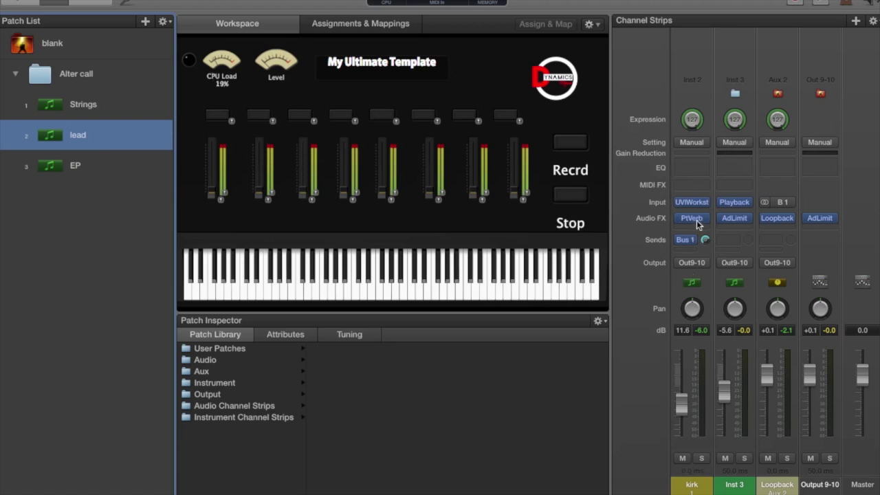
mouse_move(694, 241)
left_click(134, 166)
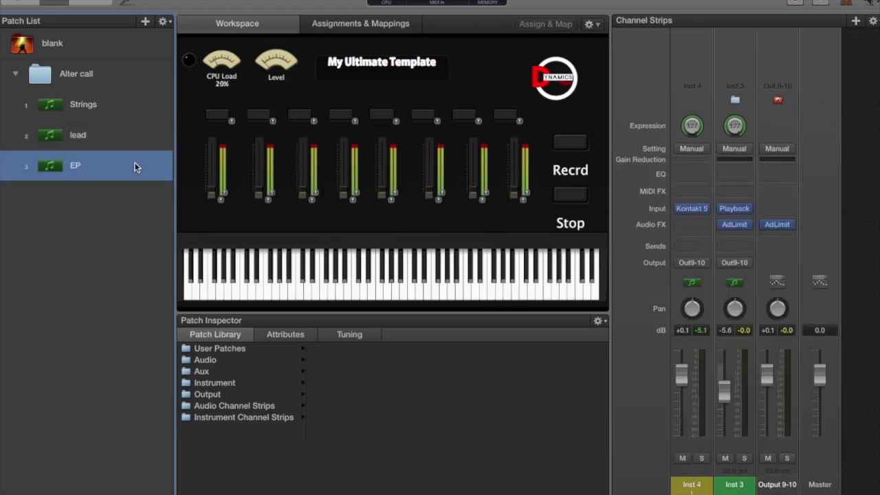